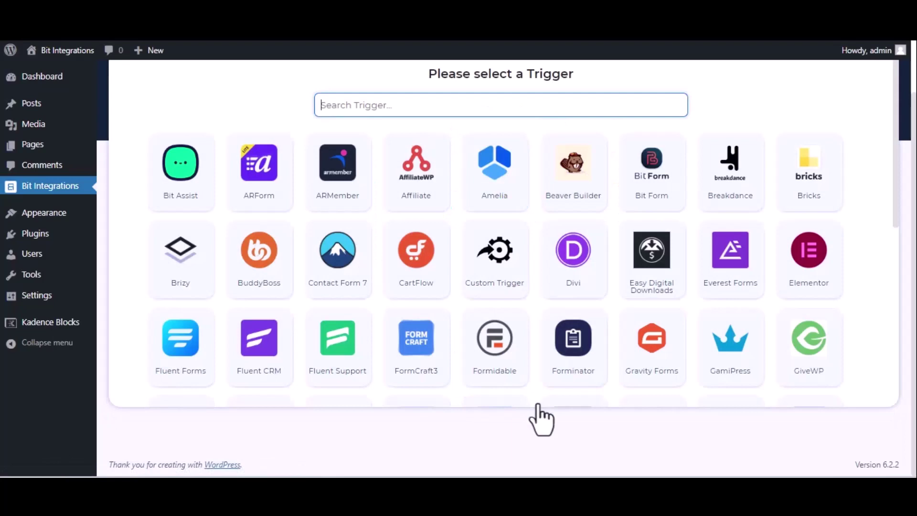
Set Kadence Blocks Form as the trigger with form Bit Integration__6b53d9-05 and continue
text(ka)
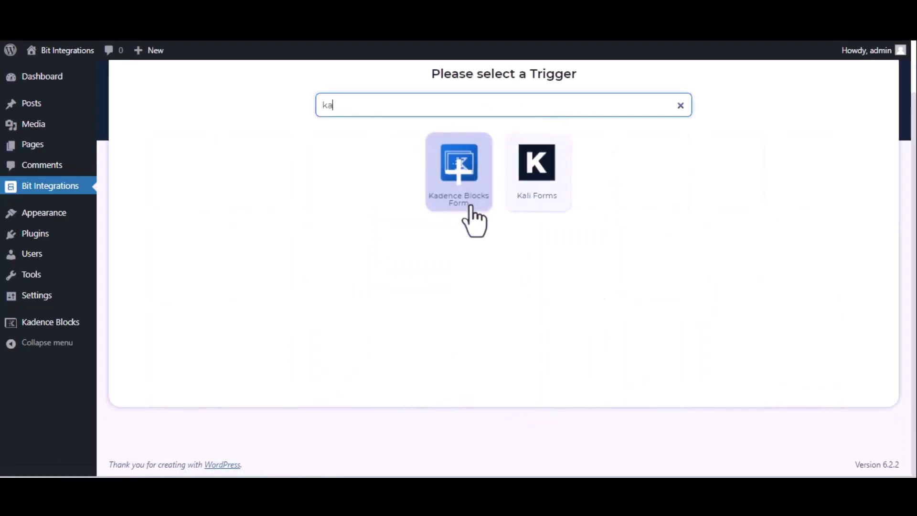
text(den)
click(502, 196)
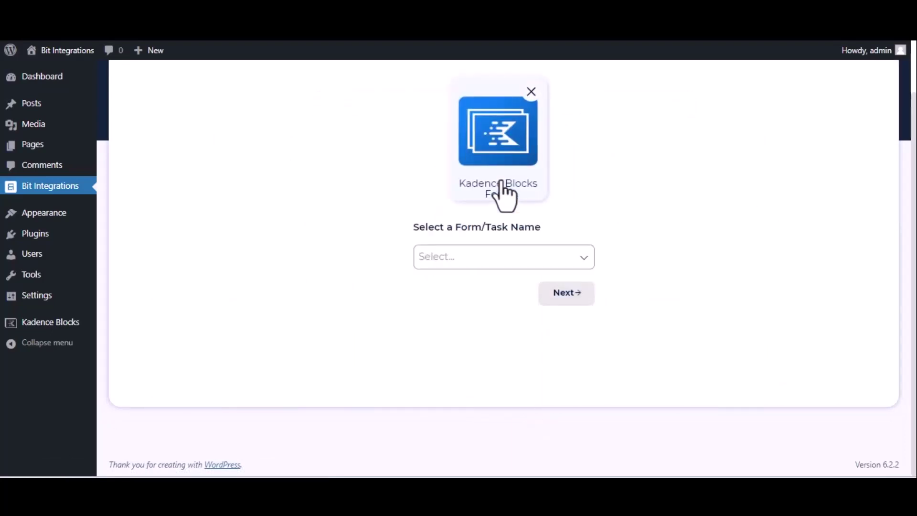
click(503, 257)
click(504, 283)
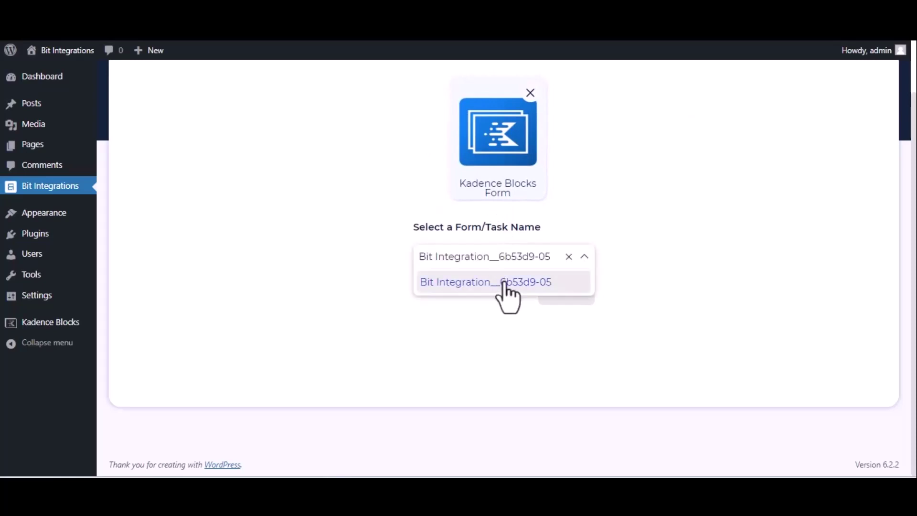
click(567, 303)
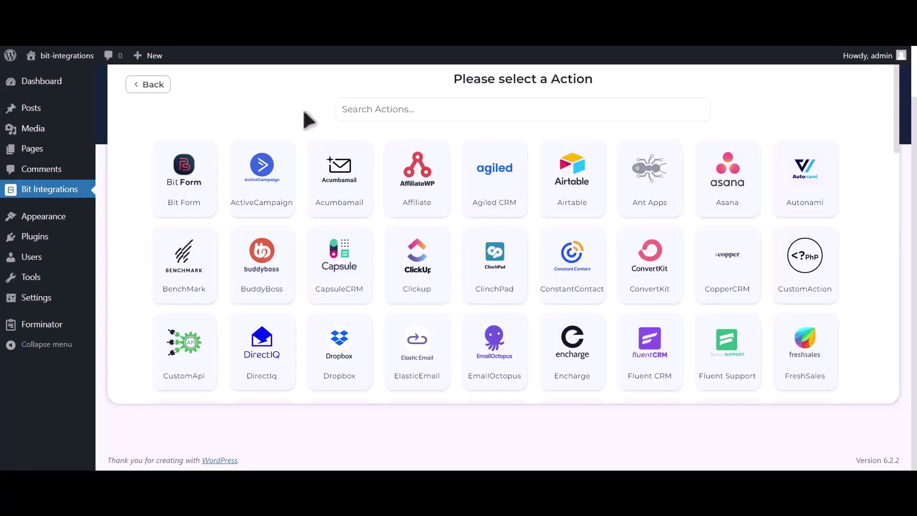
Choose Mailup as the action and point out its Client id and Client secret fields
click(485, 99)
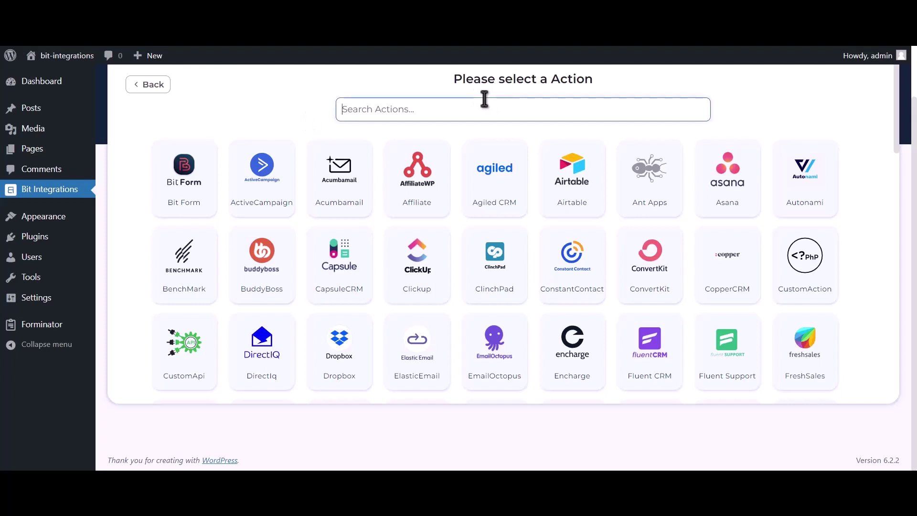
text(Mailup)
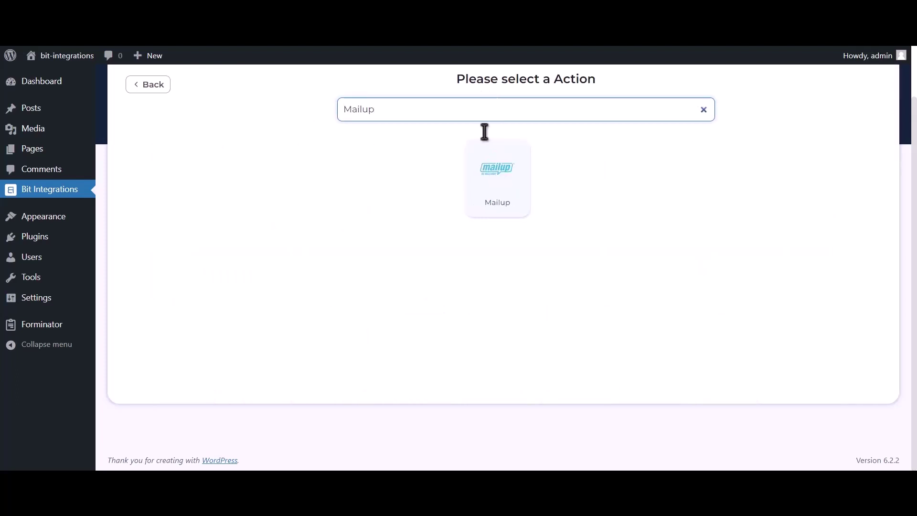
click(486, 193)
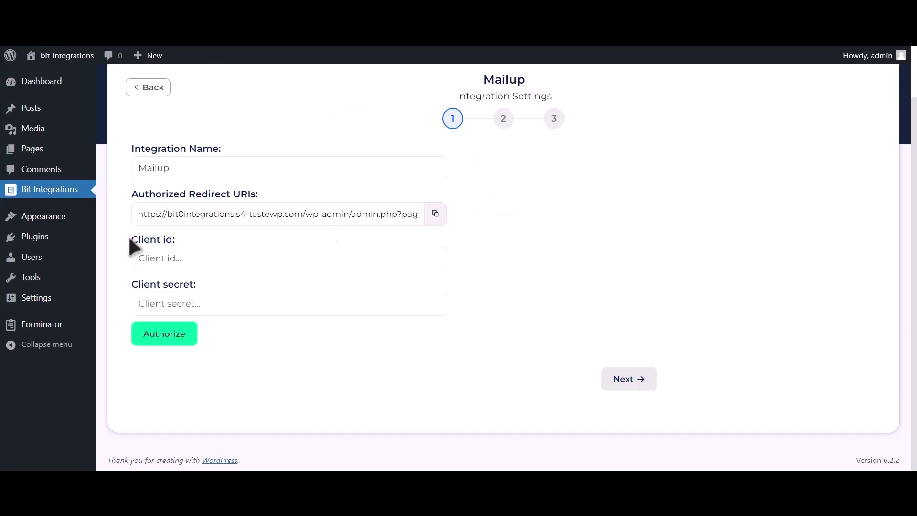
drag(128, 236, 176, 239)
drag(132, 284, 194, 283)
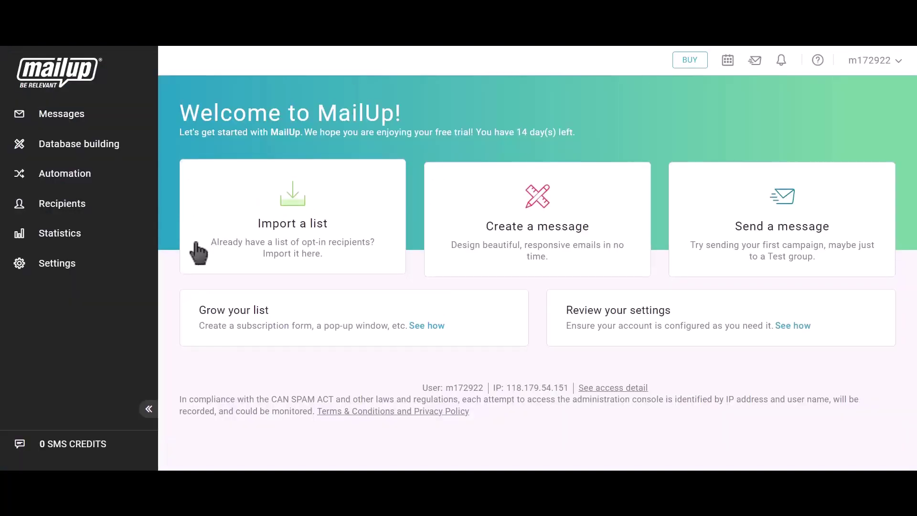
Go to MailUp Settings > Advanced settings > Developer's corner and start a new API key
click(76, 269)
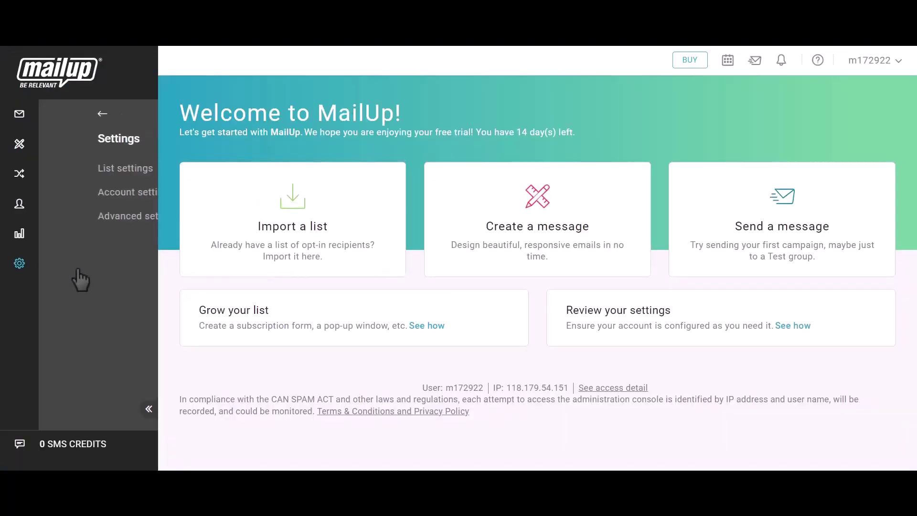
click(100, 222)
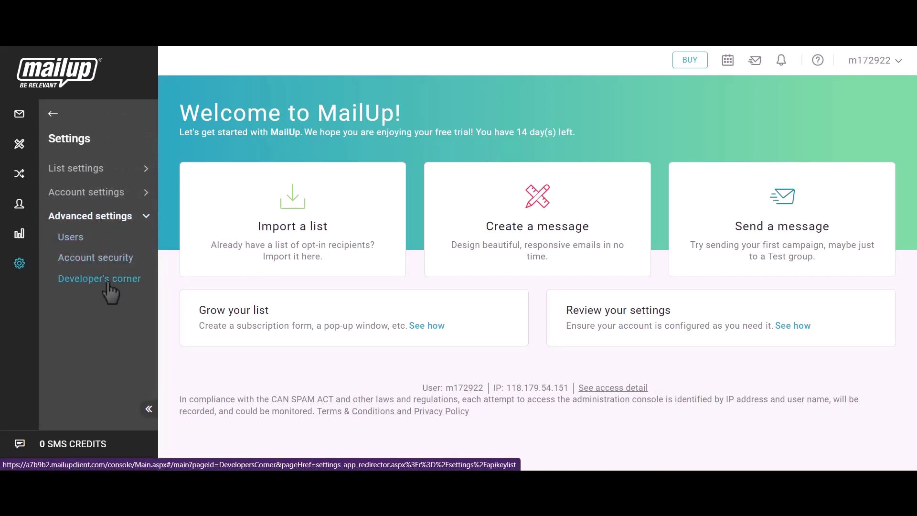
click(107, 282)
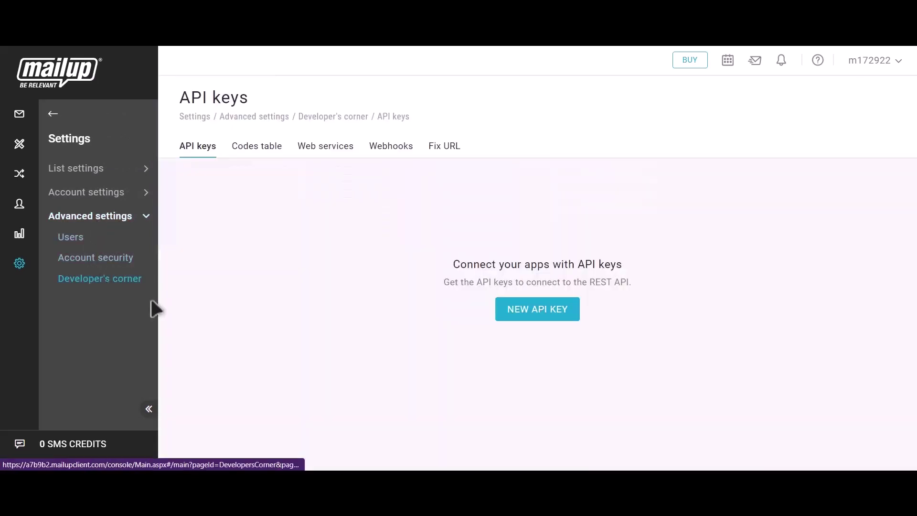
click(551, 317)
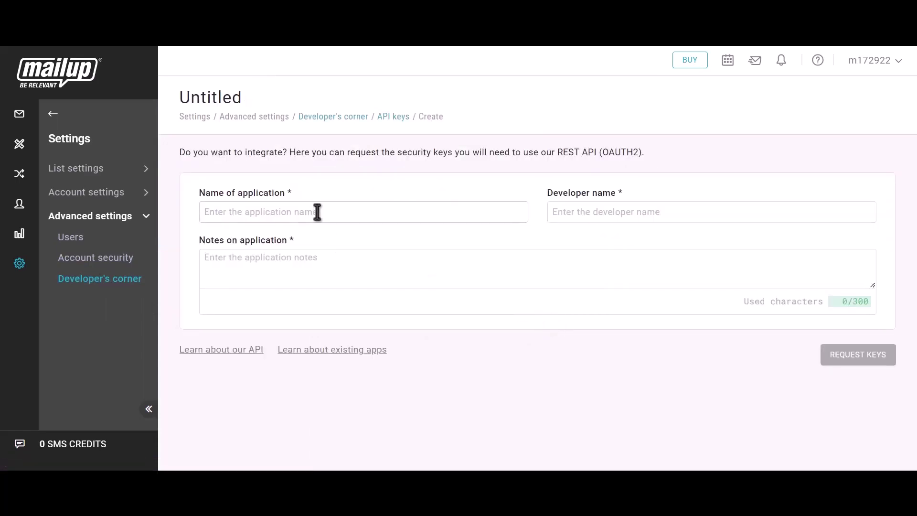
Request API keys for application 'Bit Integrations', developer 'Bit Integrations', notes 'Bit integrations'
text(B)
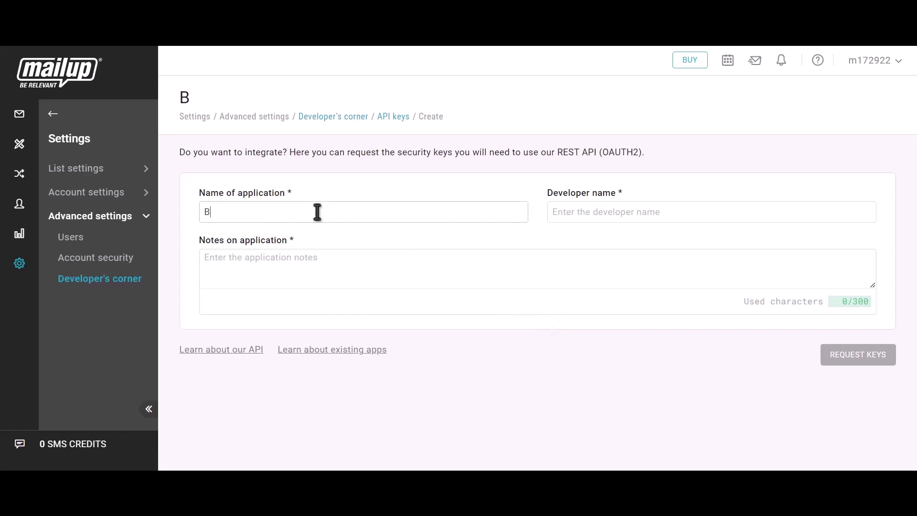
text(it Integrations)
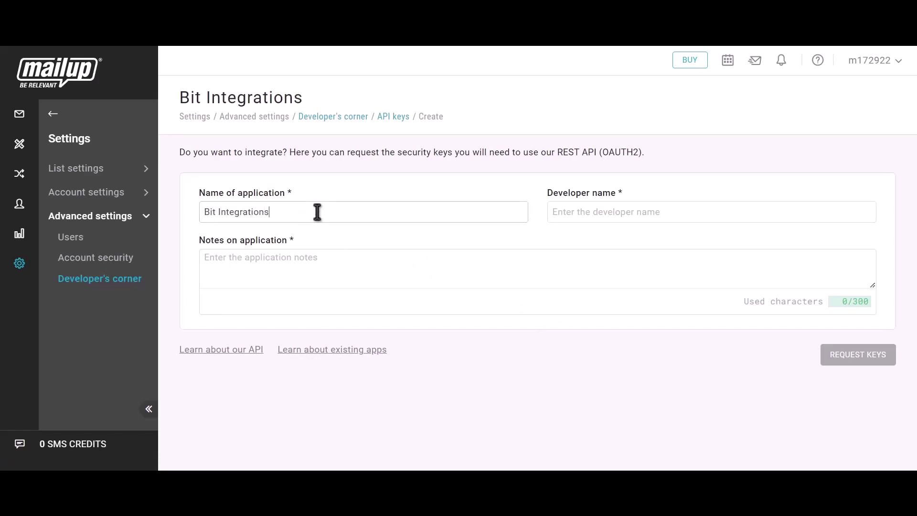
click(610, 215)
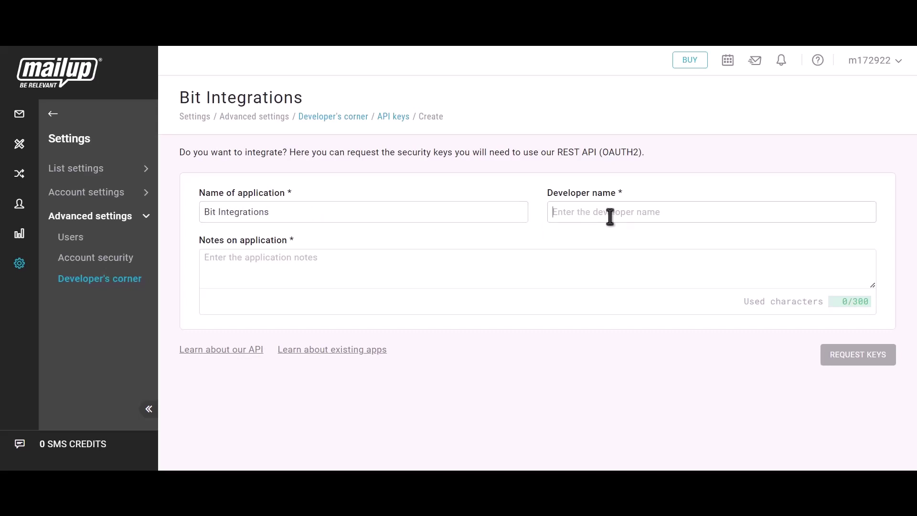
text(Bit Integrations)
click(291, 273)
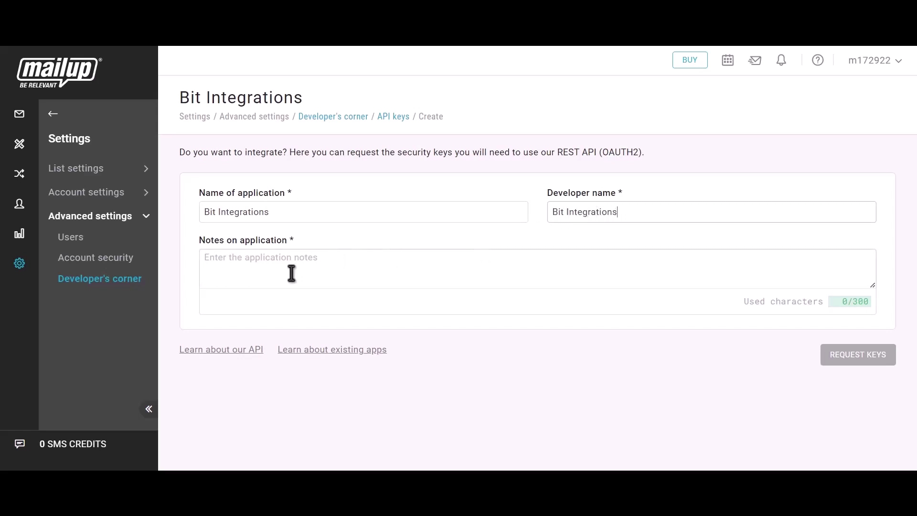
text(Bit in)
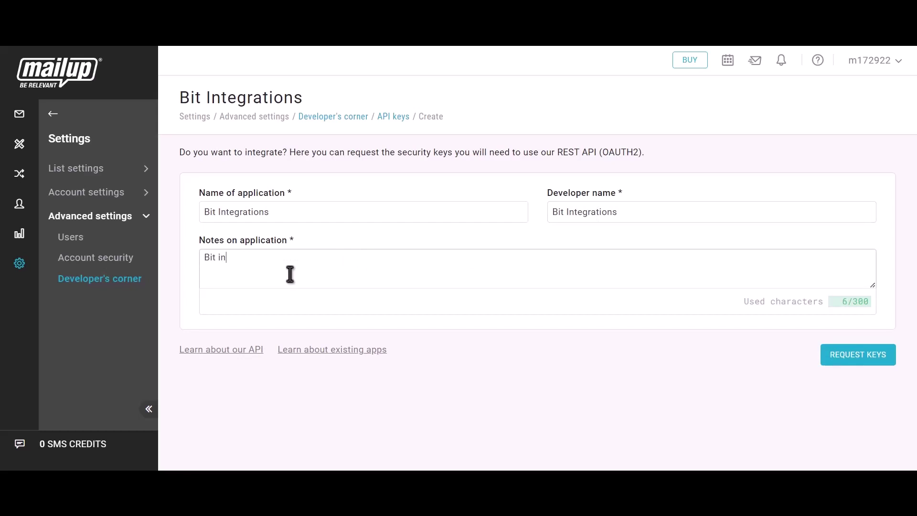
text(tegrations)
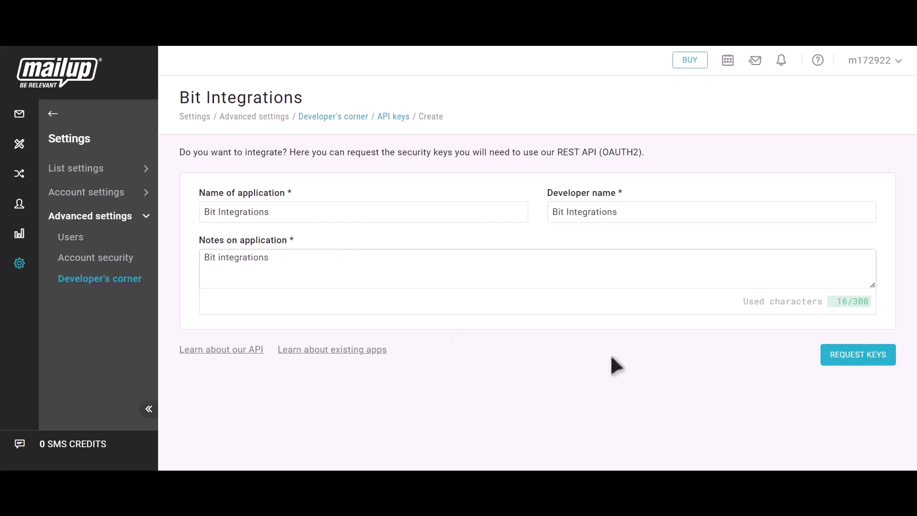
click(871, 363)
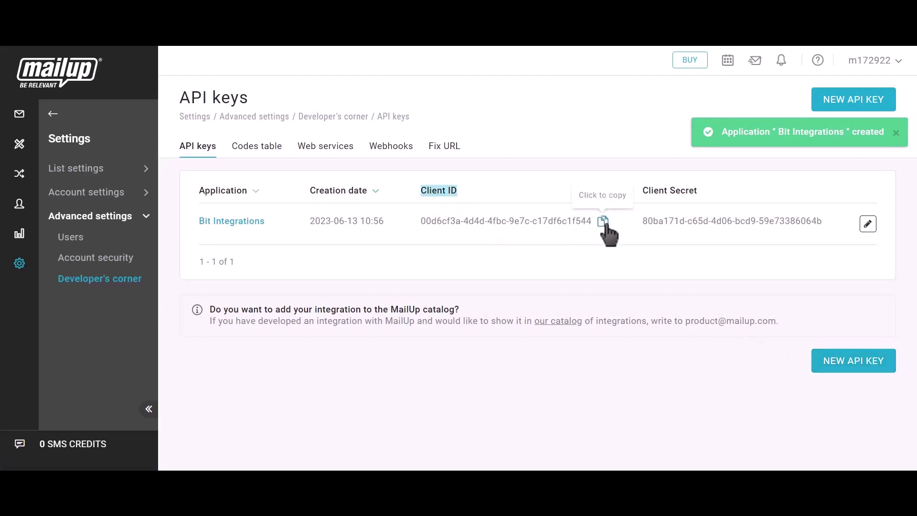
Paste the MailUp client ID into Bit Integrations' Client id field and copy the client secret
click(603, 221)
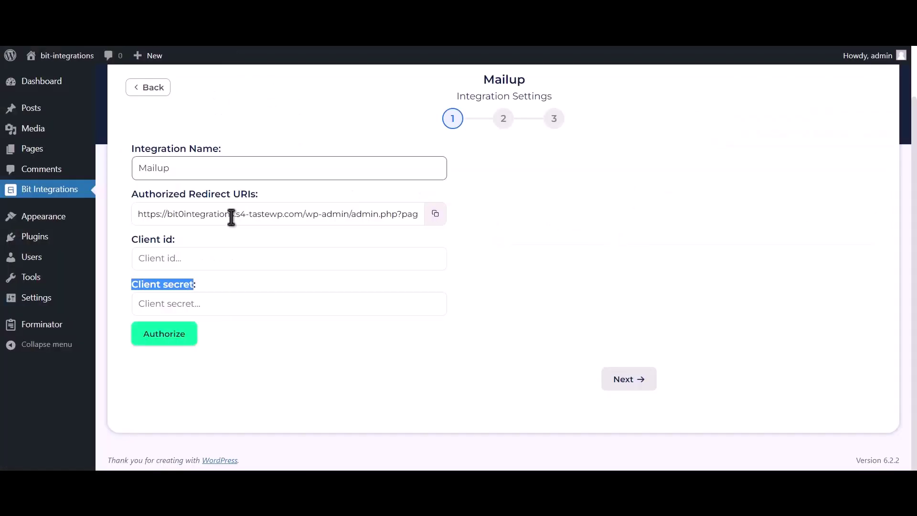
click(224, 263)
key(ctrl+v)
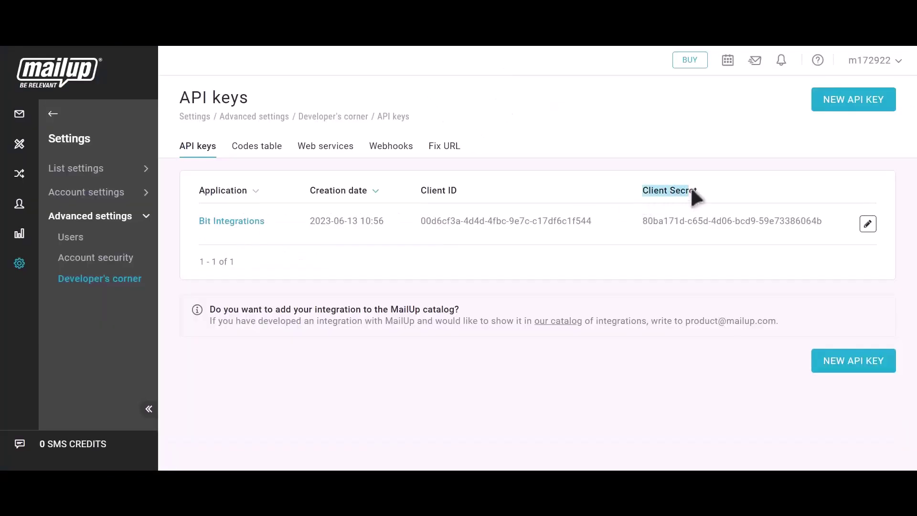
click(834, 223)
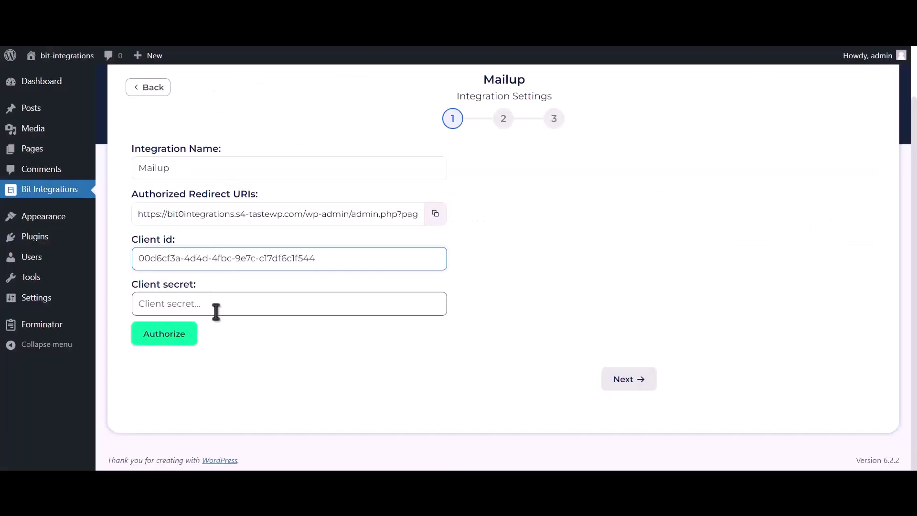
click(216, 312)
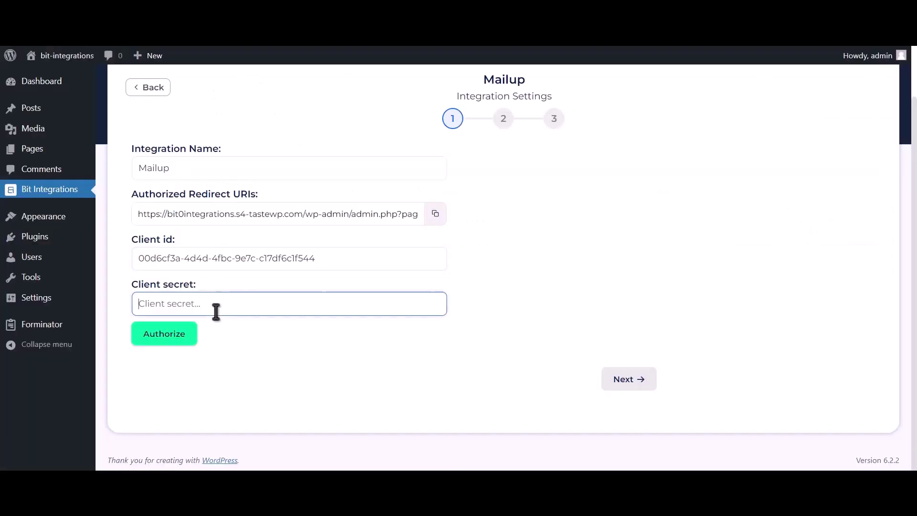
Paste the client secret and authorize the Mailup connection using the saved MailUp login
key(ctrl+v)
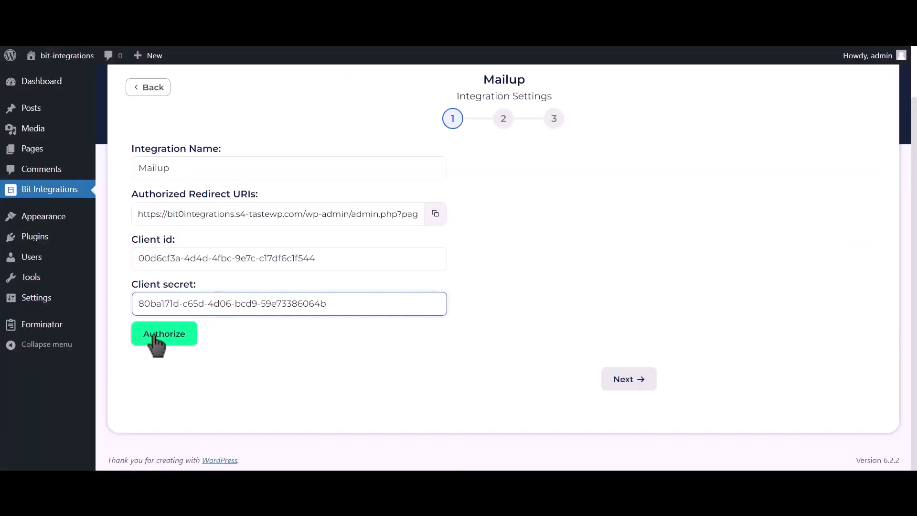
click(163, 341)
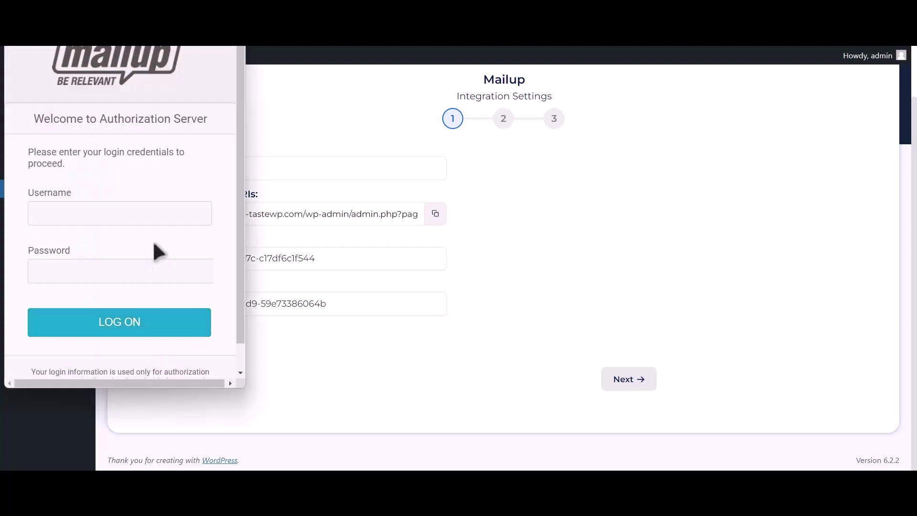
click(173, 213)
click(173, 245)
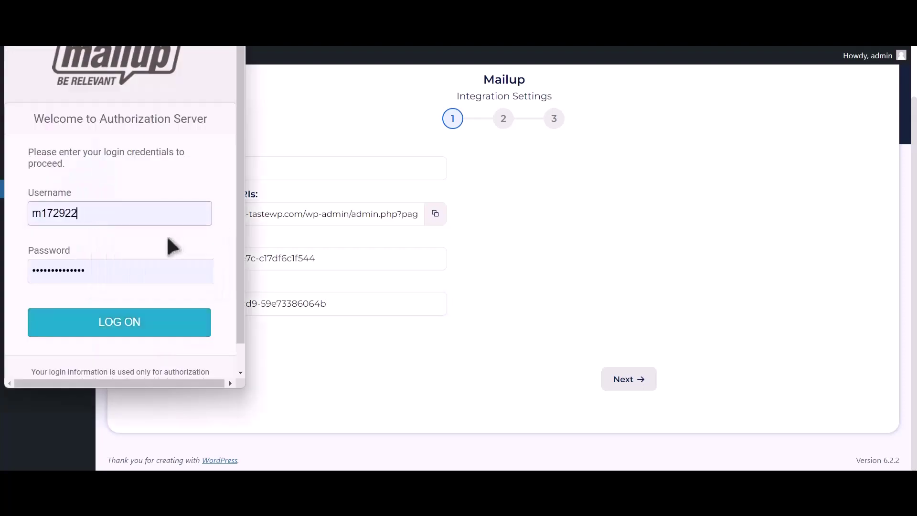
click(139, 331)
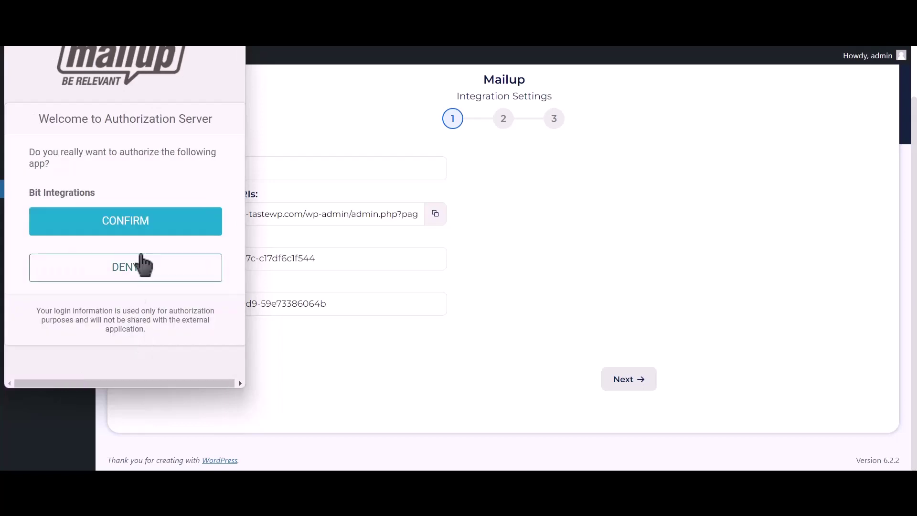
click(198, 223)
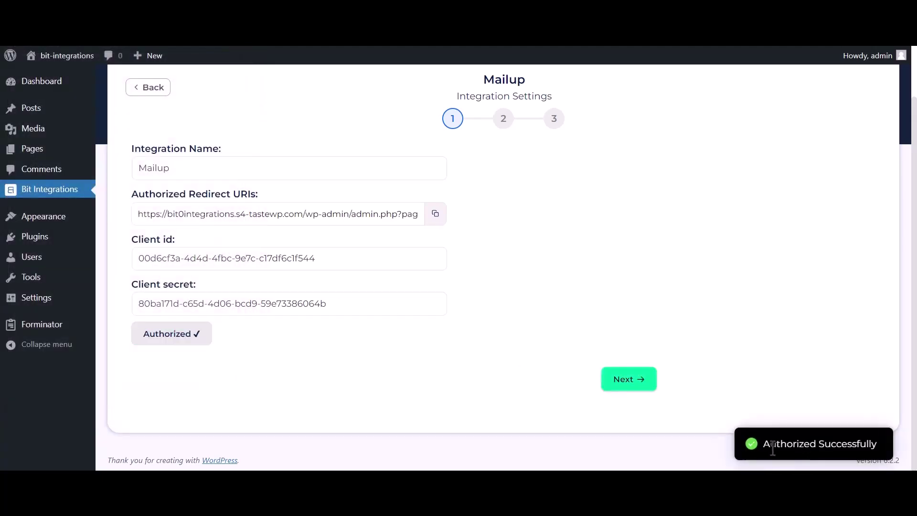
drag(764, 447, 884, 450)
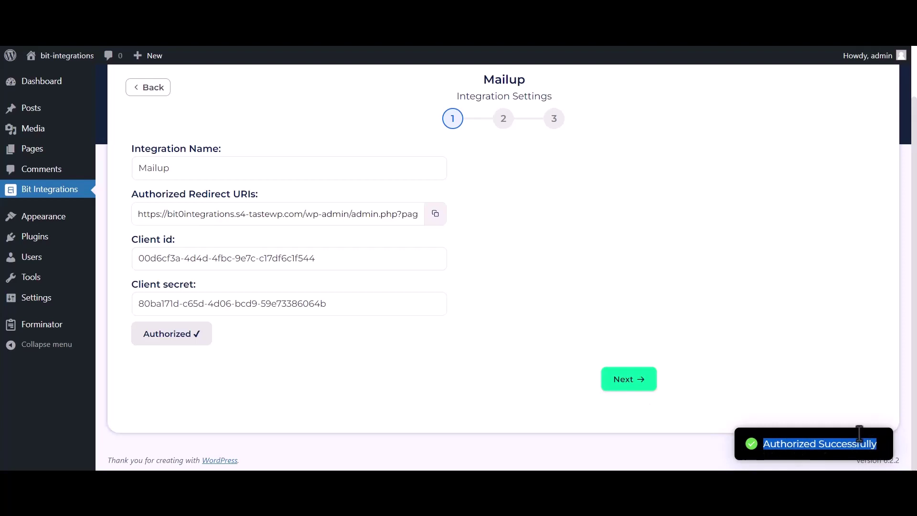
Send new subscribers to MailUp list News in group TEST
click(644, 388)
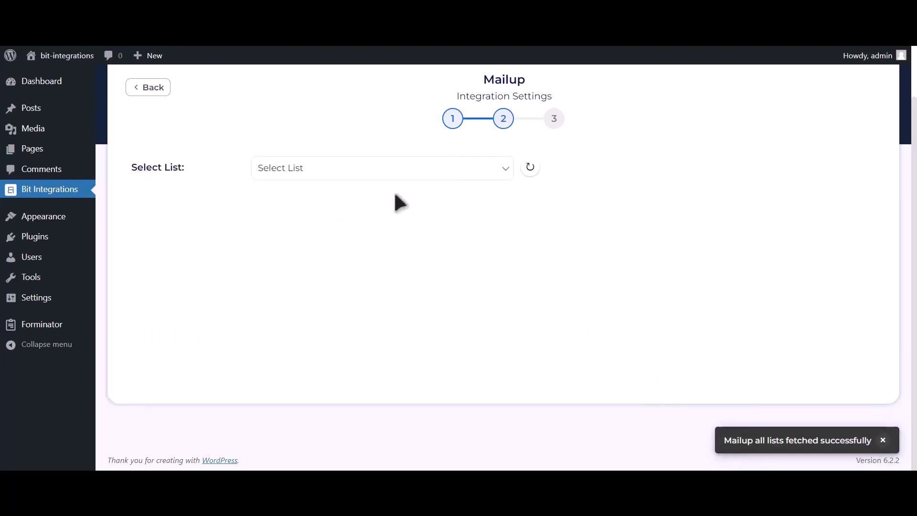
click(375, 174)
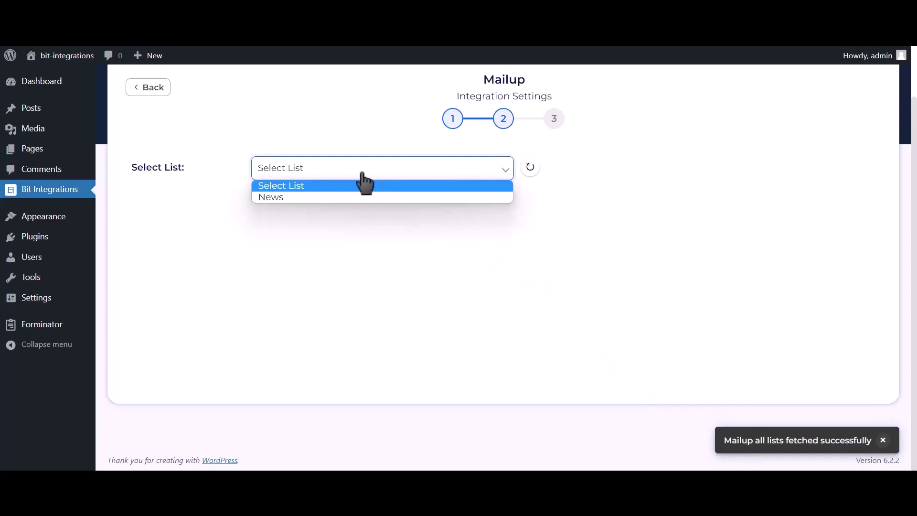
click(338, 198)
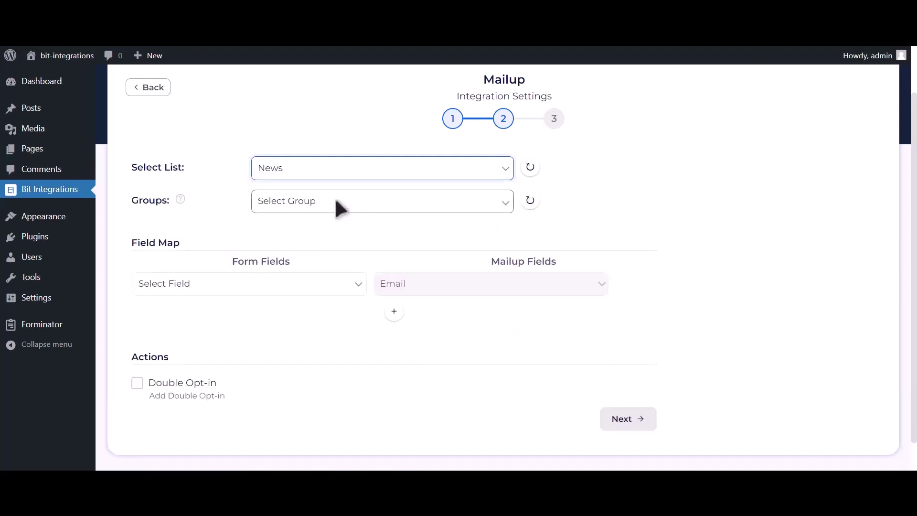
click(377, 203)
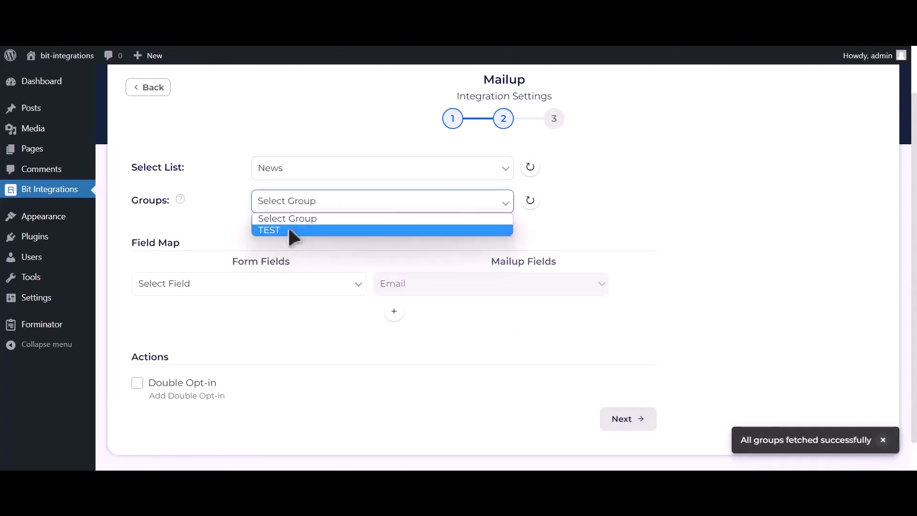
click(324, 232)
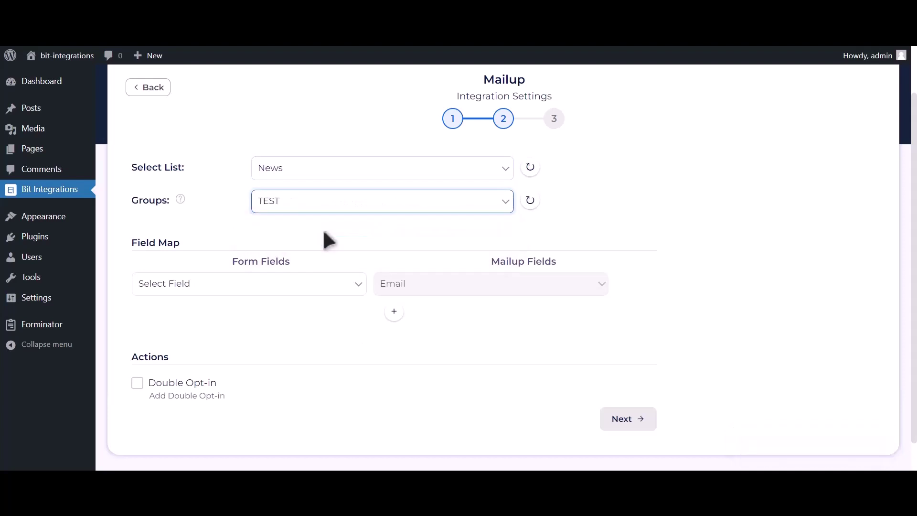
Map the form's Email Address-1 field to MailUp's Email
click(262, 285)
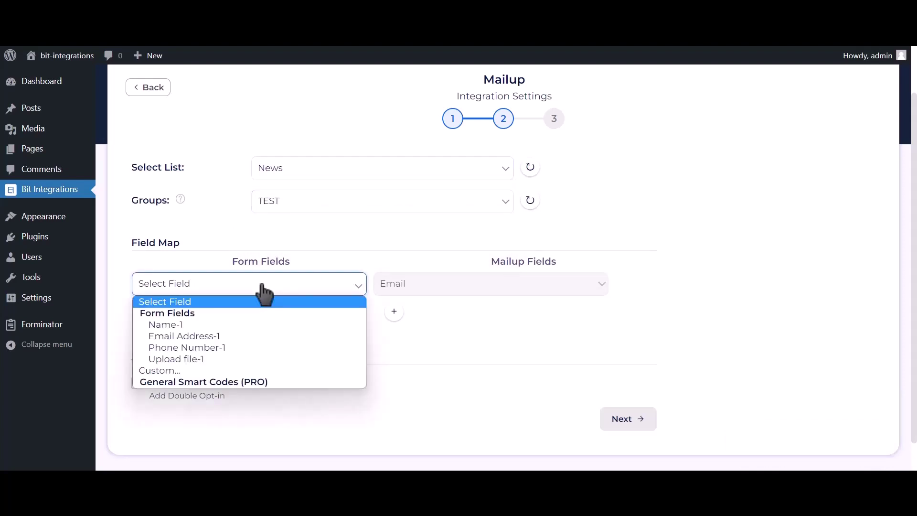
click(213, 336)
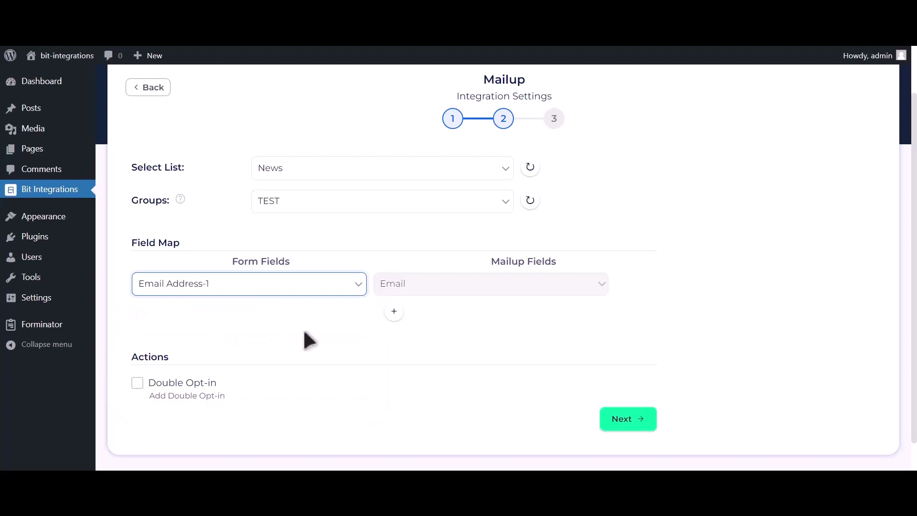
scroll(354, 311, down, 1)
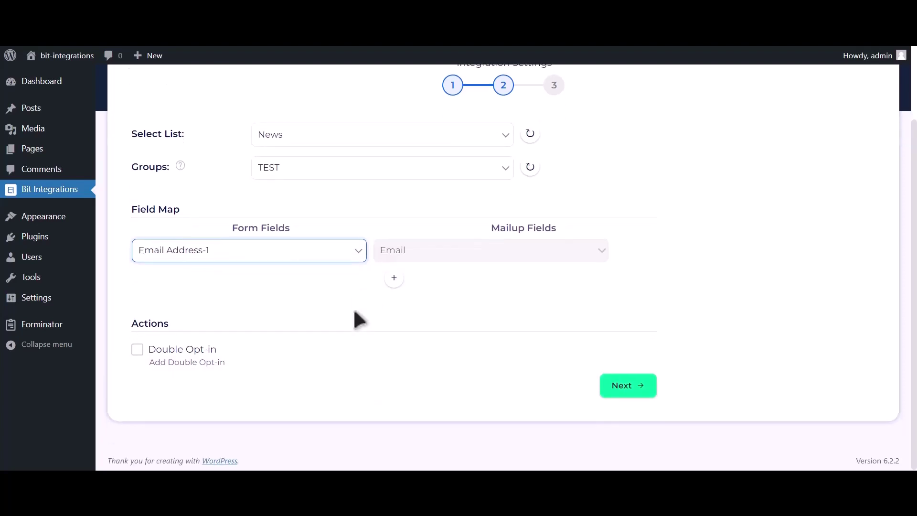
click(393, 278)
Map the form's Name-1 field to MailUp's Last Name
click(314, 286)
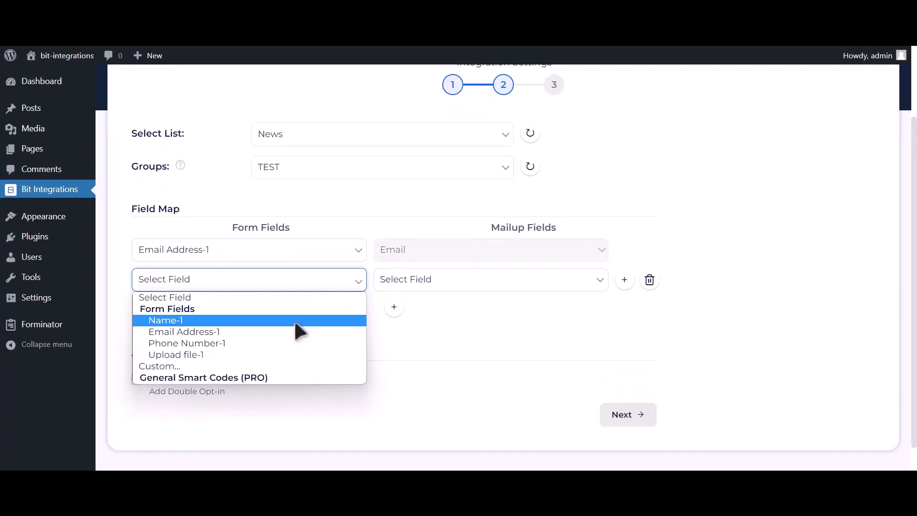
click(294, 320)
click(432, 284)
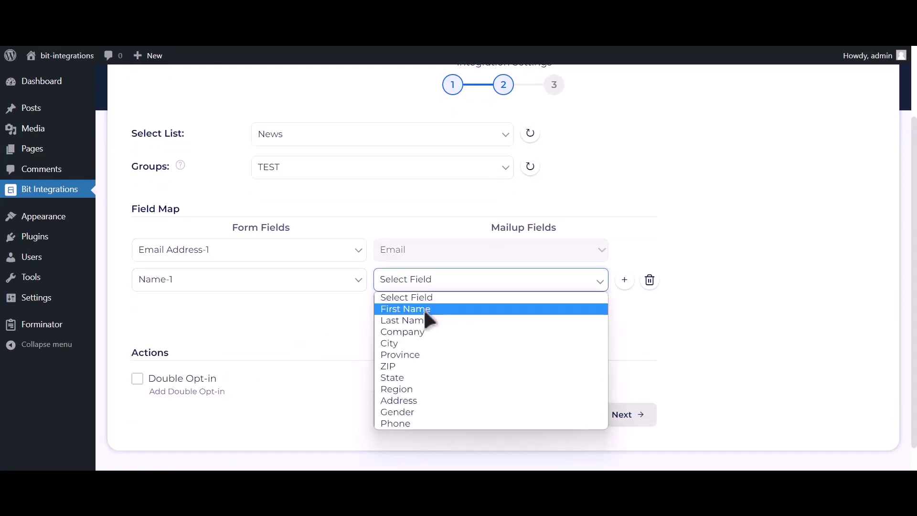
click(420, 320)
Add a row mapping Phone Number-1 to Phone, then finish and save the integration
click(394, 307)
click(248, 317)
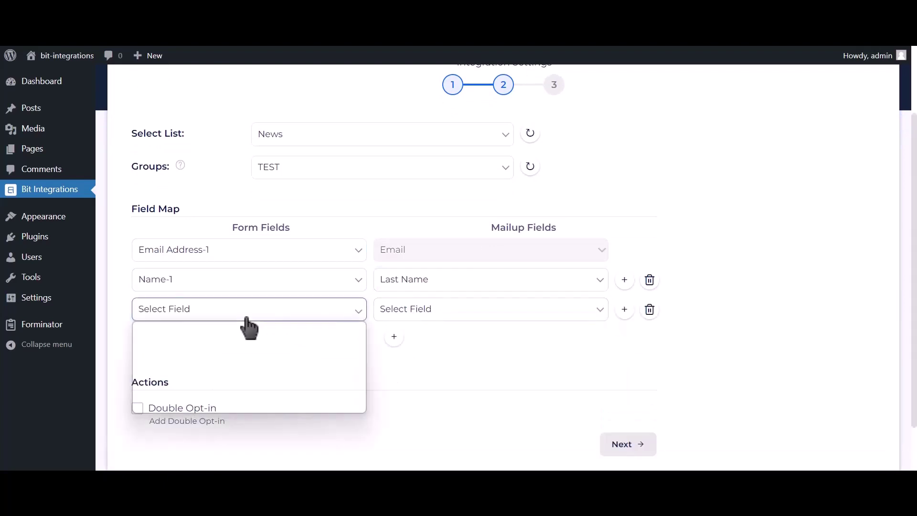
click(214, 372)
click(407, 314)
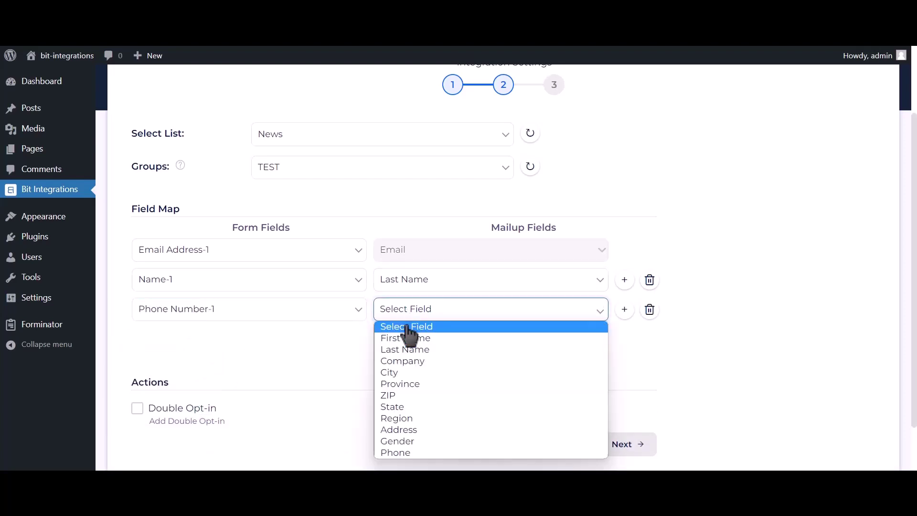
click(401, 453)
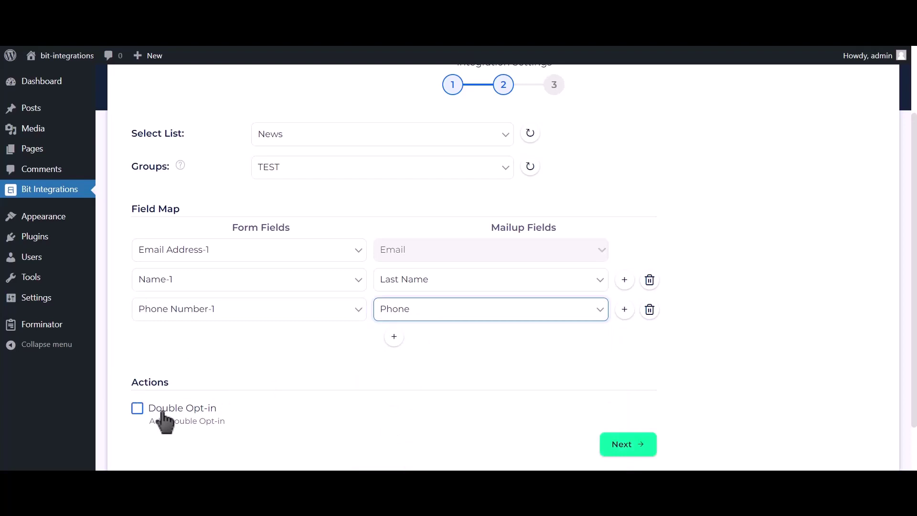
click(636, 447)
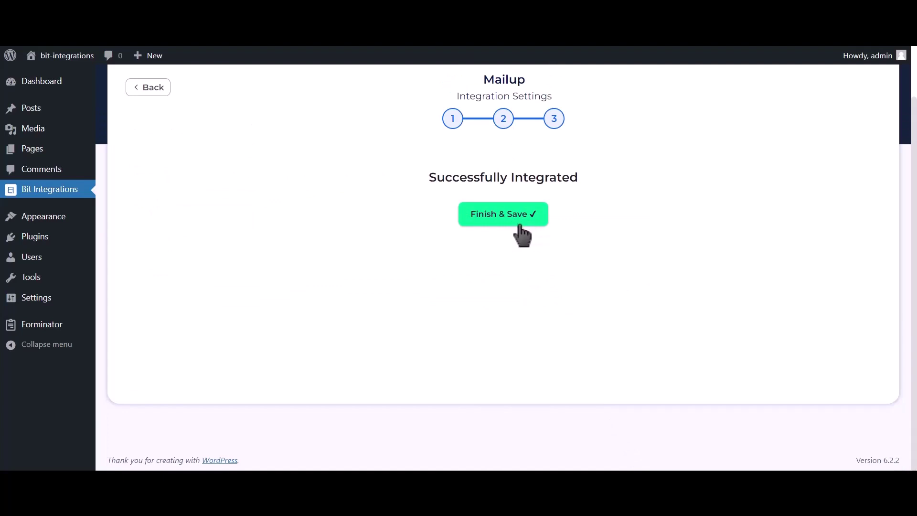
click(522, 236)
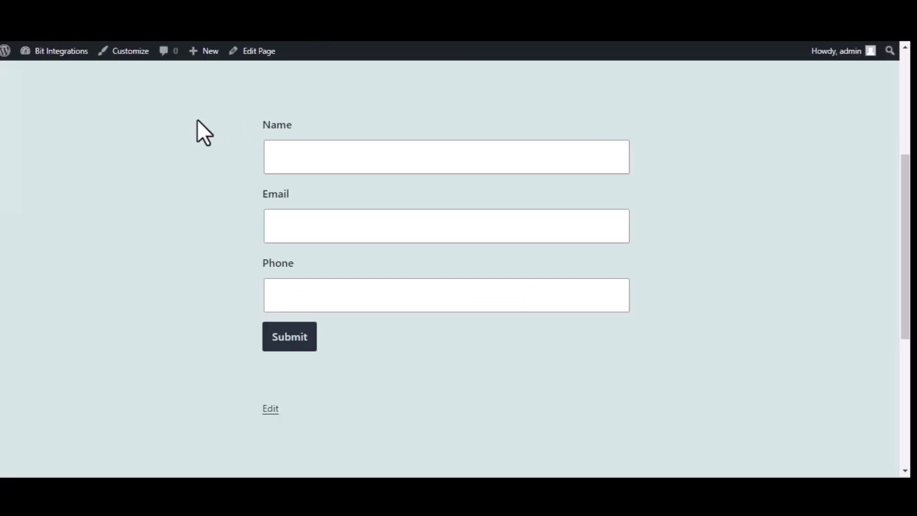
Submit the Kadence test form with name 'Biy Intergrations', an email address and a phone number
click(358, 150)
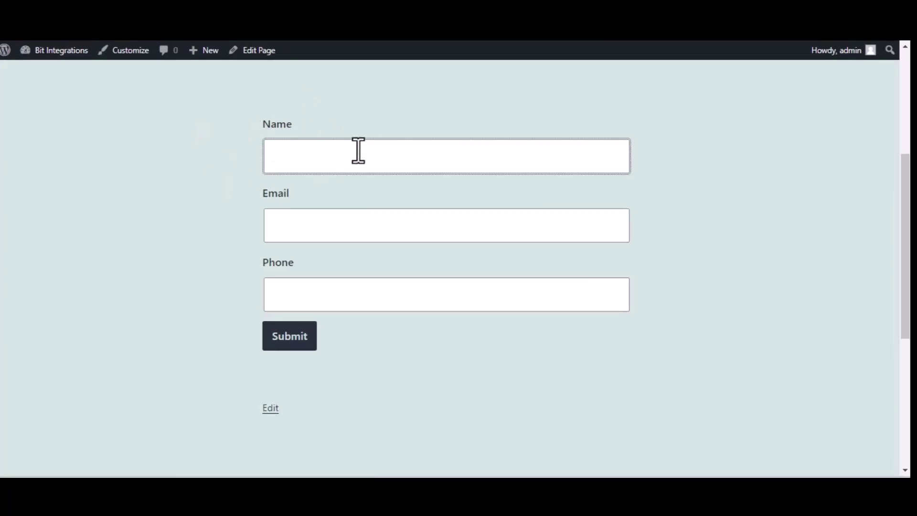
text(Biy)
text( Inter)
text(grations)
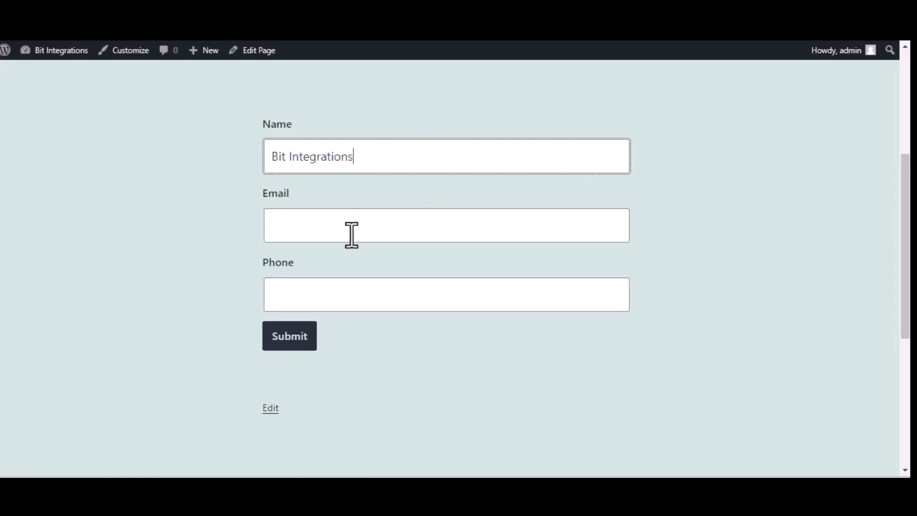
click(352, 234)
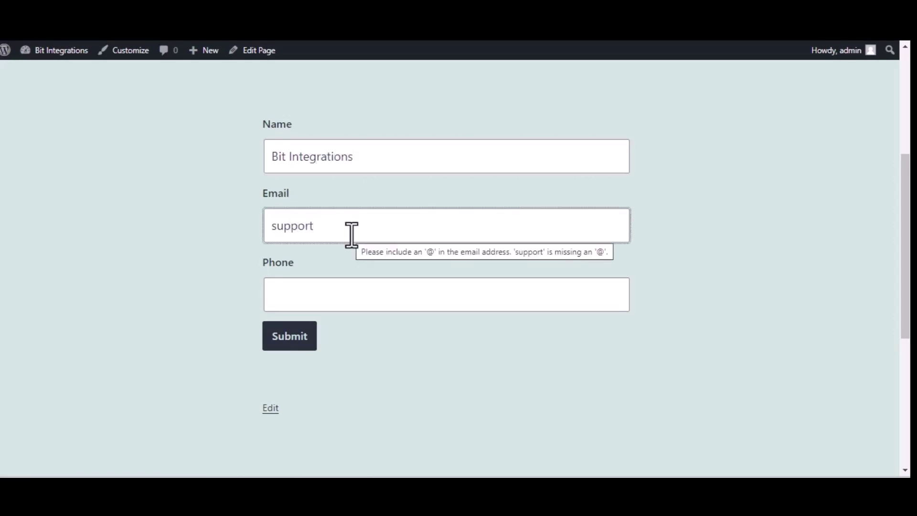
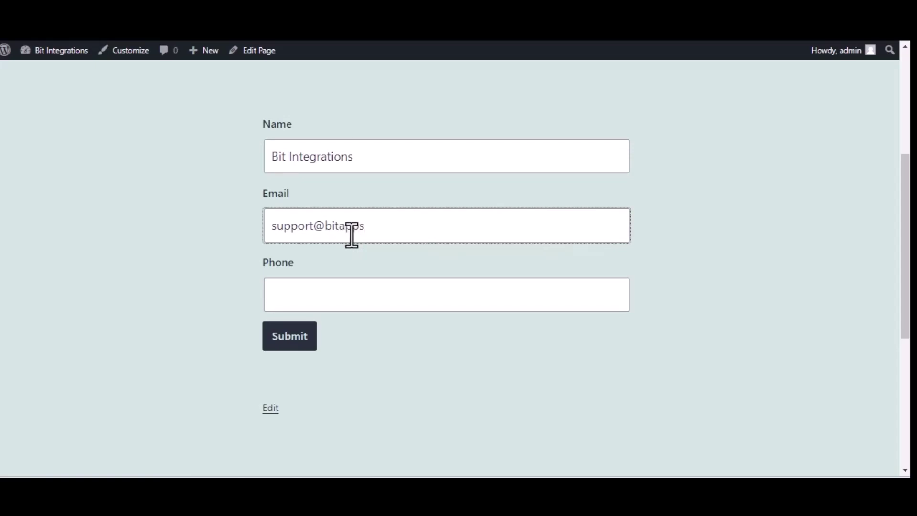
click(406, 305)
text(44455)
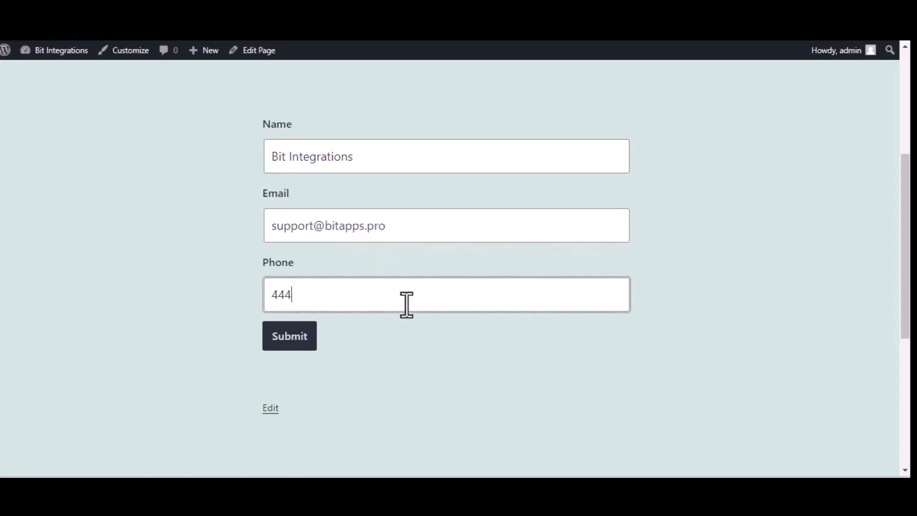
text(5666)
click(306, 342)
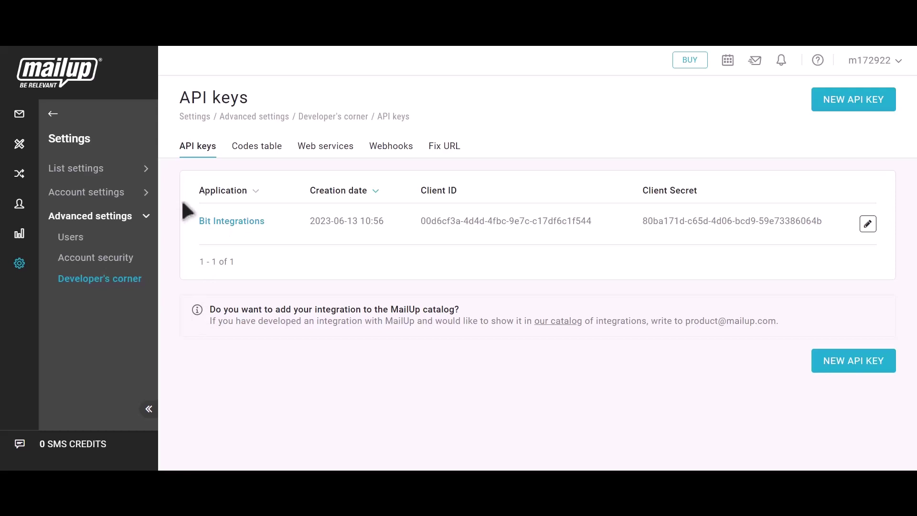
Open Recipients > Email in MailUp and confirm the Bit Integrations subscriber is listed
click(51, 115)
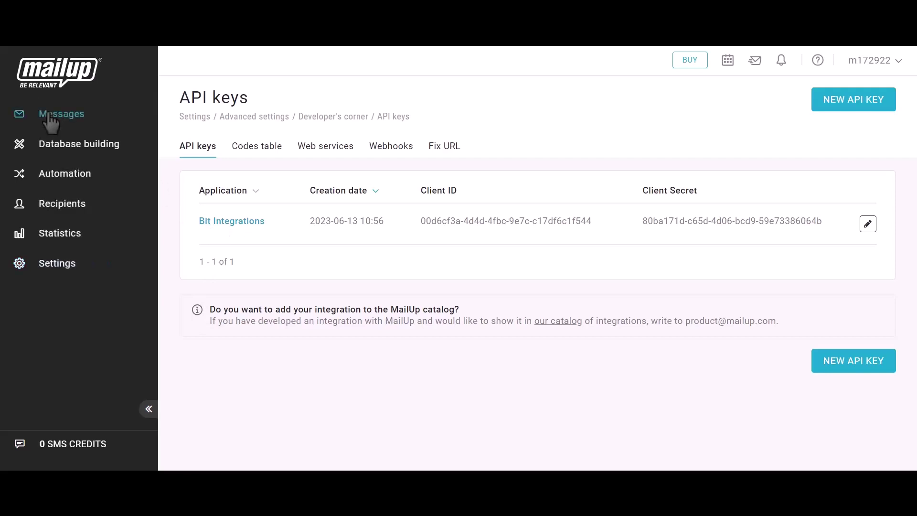
click(57, 209)
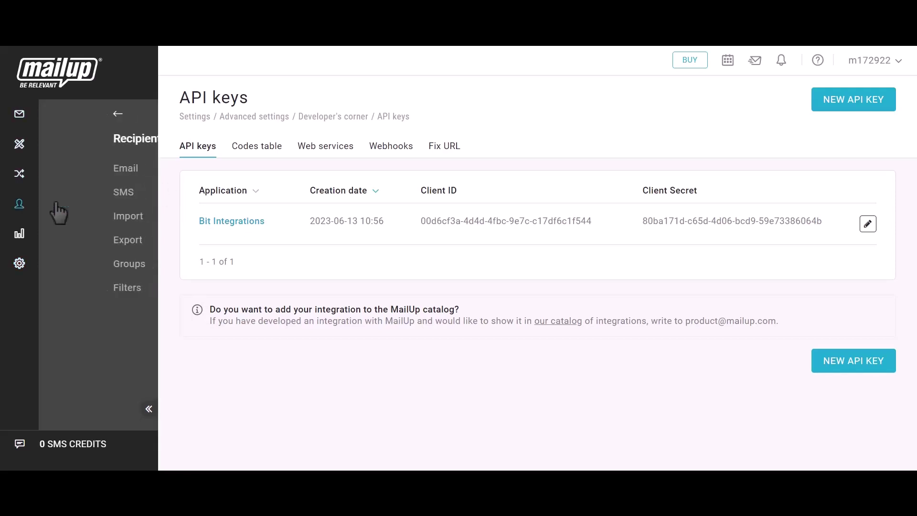
click(66, 173)
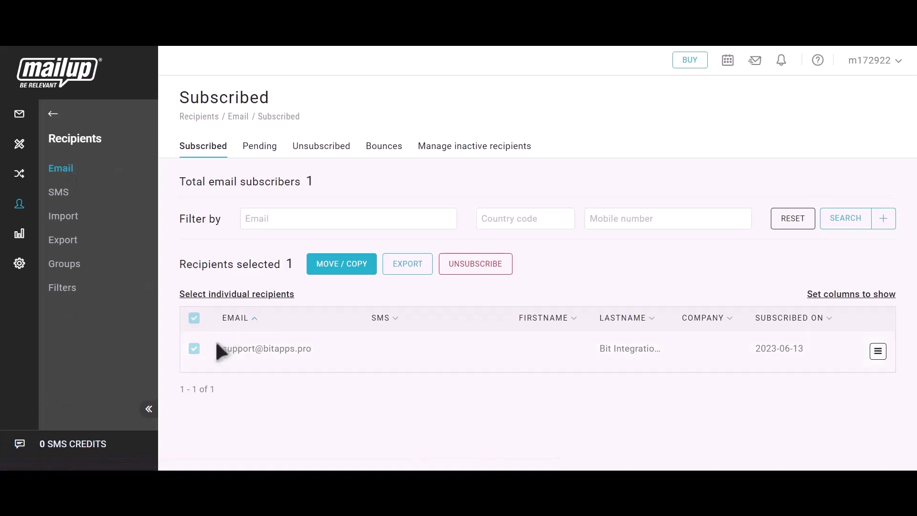
drag(220, 348, 322, 355)
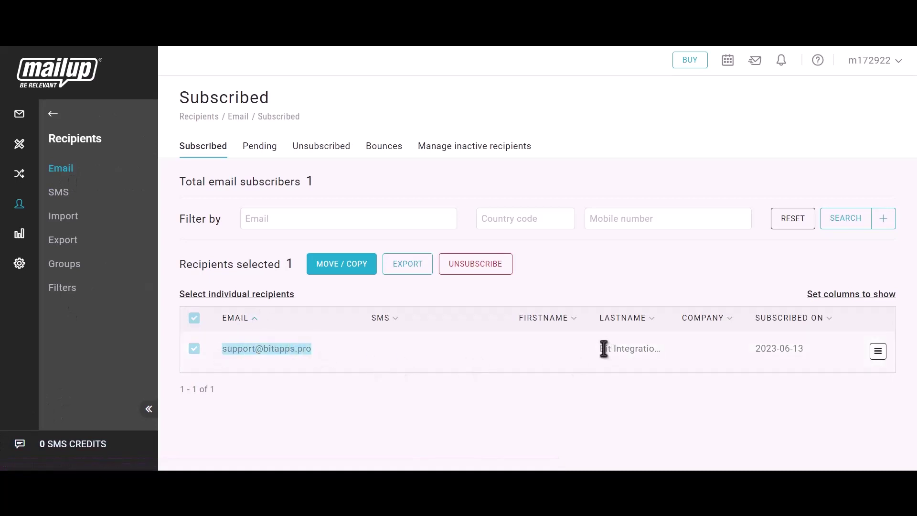
drag(599, 349, 676, 356)
click(676, 352)
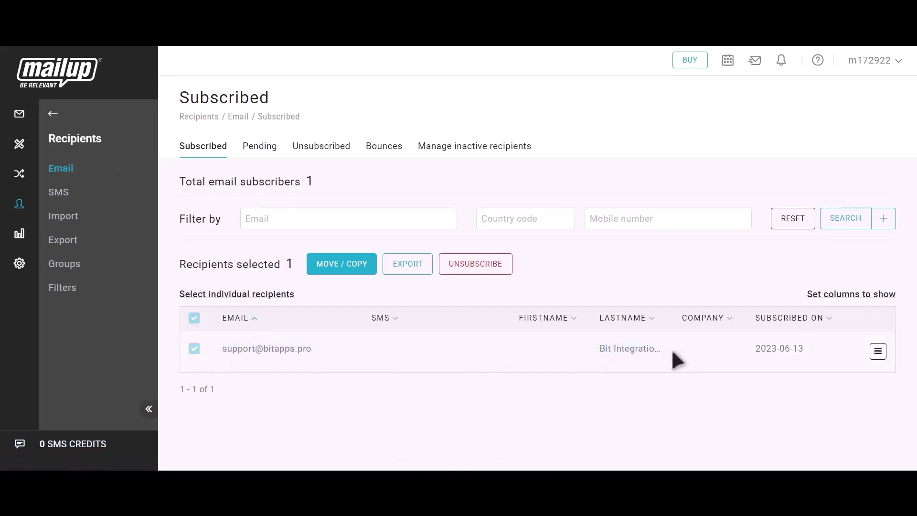